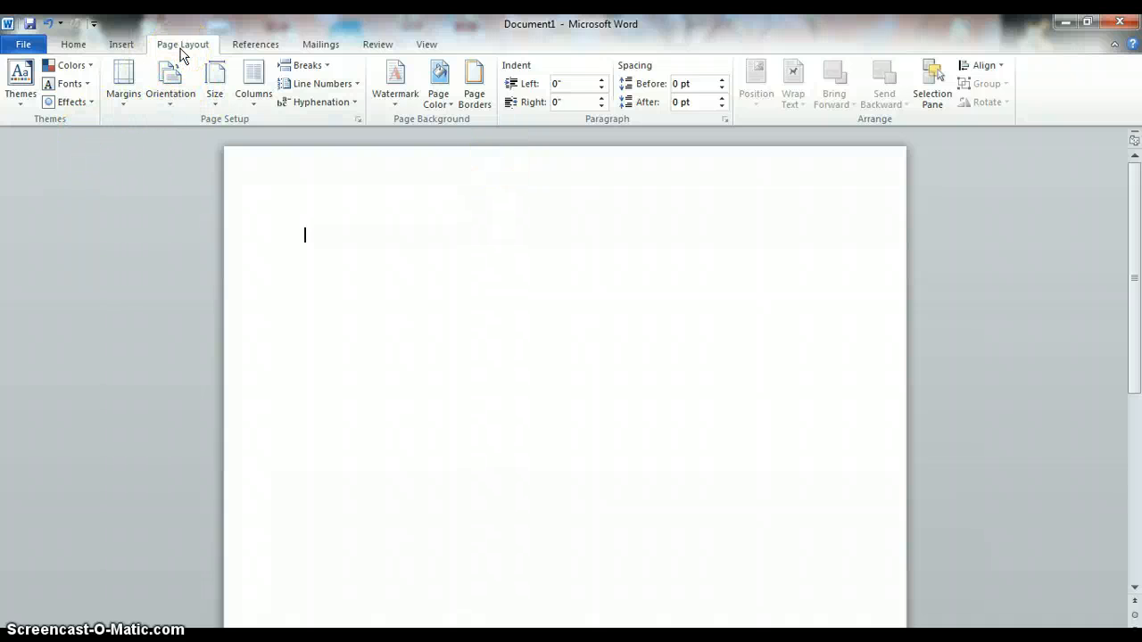
Step: Apply the Normal margin preset, 1" on all four sides, to the document
{"action": "left_click", "coordinate": [128, 78]}
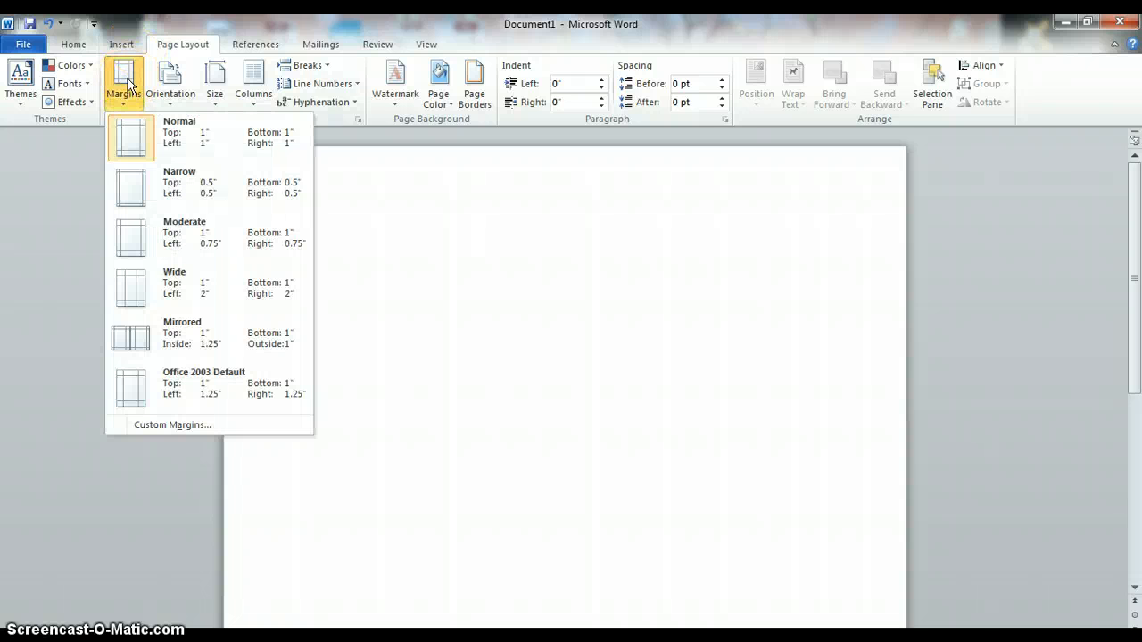
{"action": "left_click", "coordinate": [199, 150]}
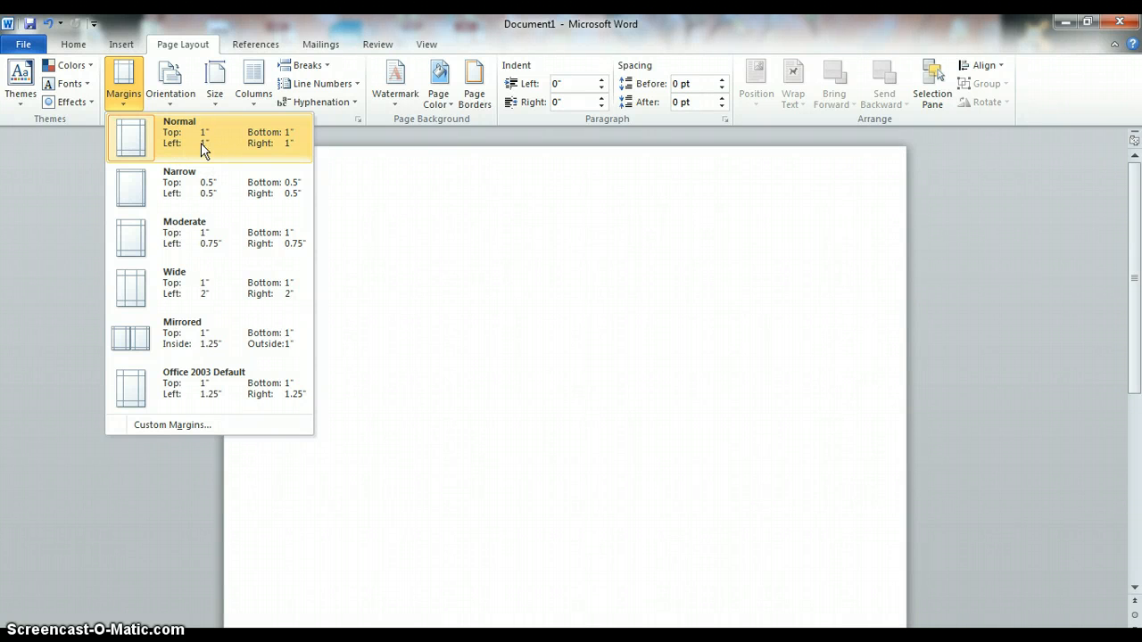
{"action": "left_click", "coordinate": [200, 143]}
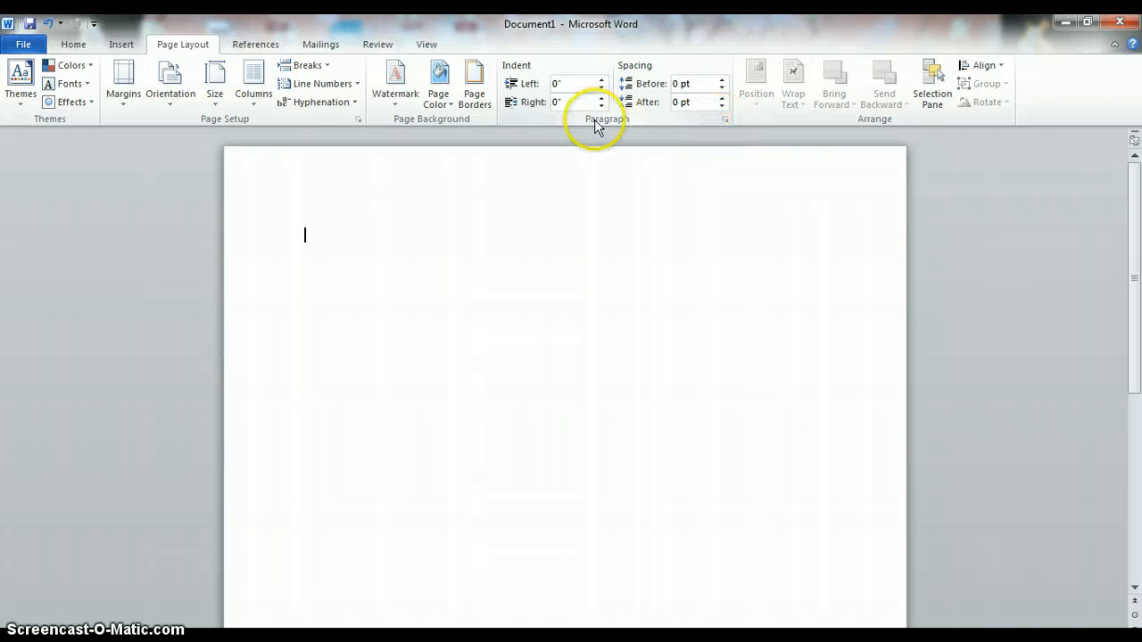
Step: Set the paragraph line spacing to Double
{"action": "left_click", "coordinate": [725, 122]}
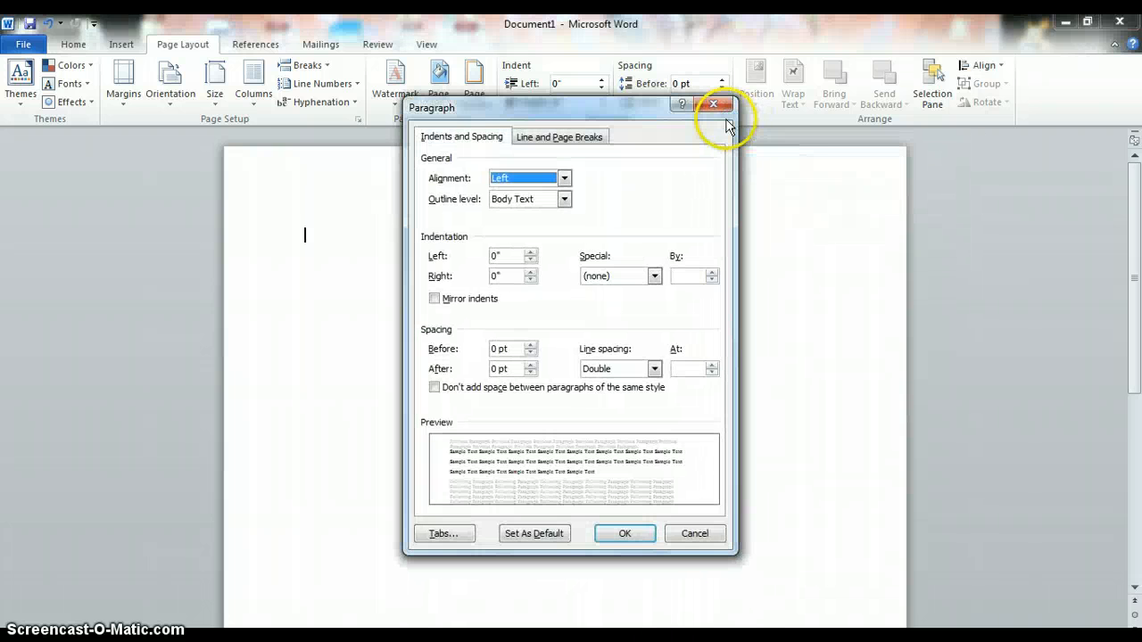
{"action": "left_click", "coordinate": [629, 374]}
{"action": "left_click", "coordinate": [602, 408]}
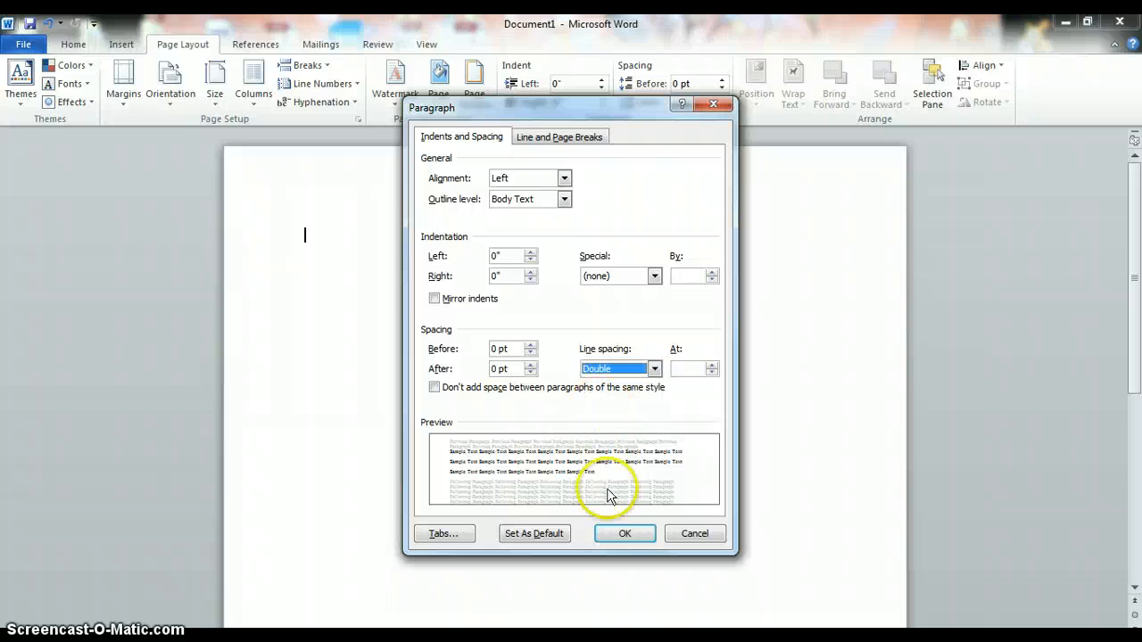
{"action": "left_click", "coordinate": [623, 535]}
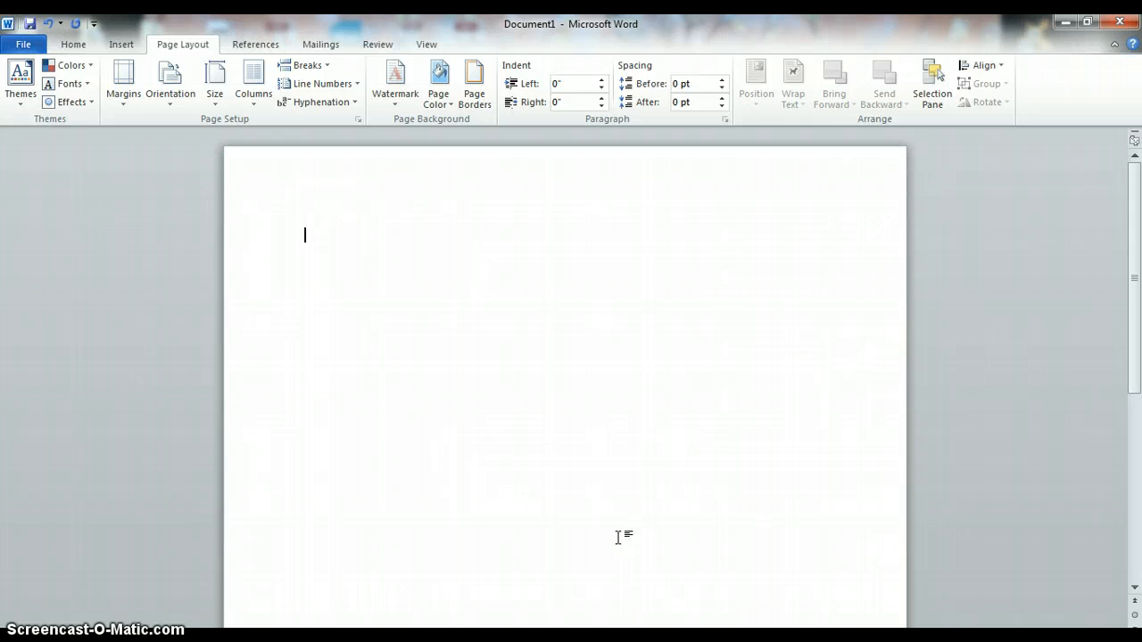
Step: Enter the four heading lines: "Your Name", the teacher's last name, "11 CP LA" and "25 December 2012"
{"action": "type", "text": "Your Name"}
{"action": "key", "text": "Return"}
{"action": "type", "text": "Wilson"}
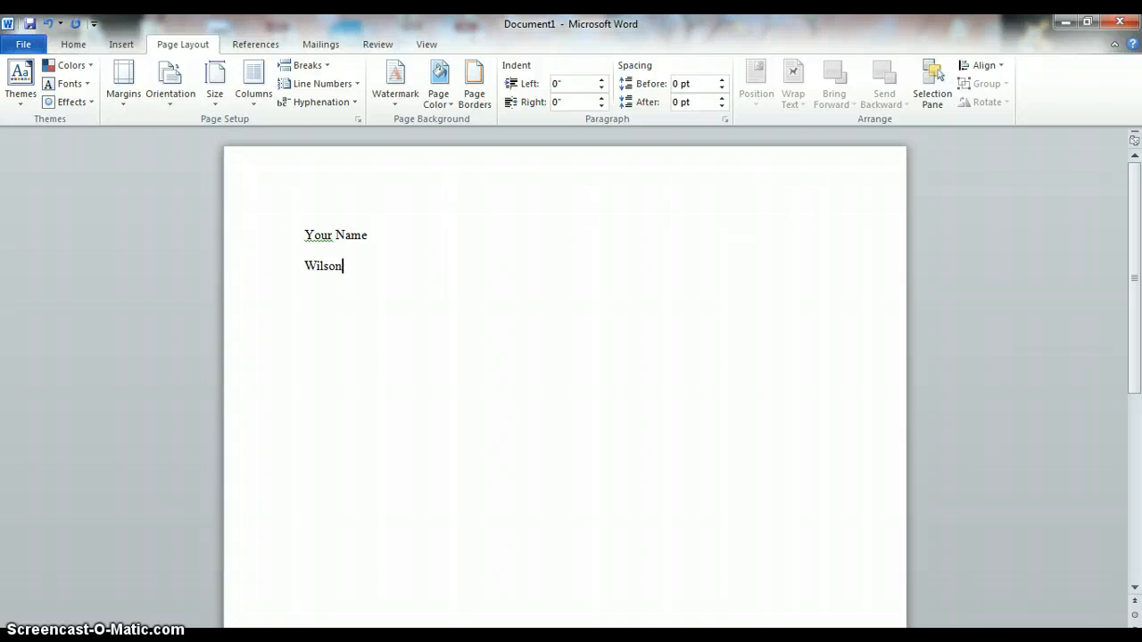
{"action": "key", "text": "Return"}
{"action": "type", "text": "11 CP LA"}
{"action": "key", "text": "Return"}
{"action": "type", "text": "25 December"}
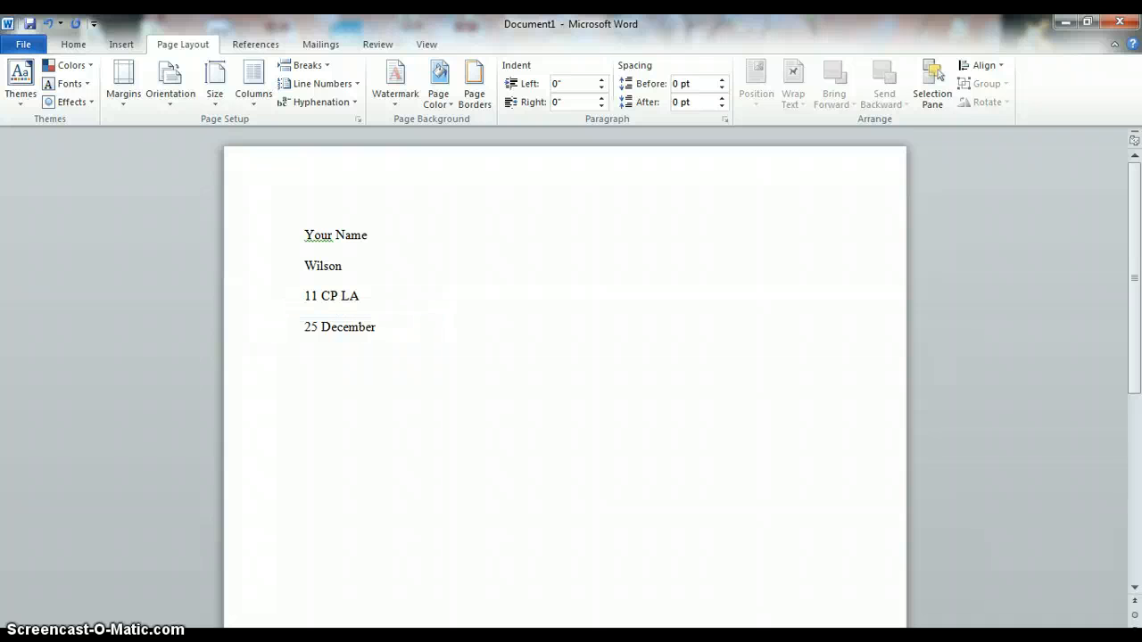
{"action": "type", "text": " 2012"}
Step: Add a centred line reading "Title" below the date and begin a new line after it
{"action": "left_click", "coordinate": [75, 46]}
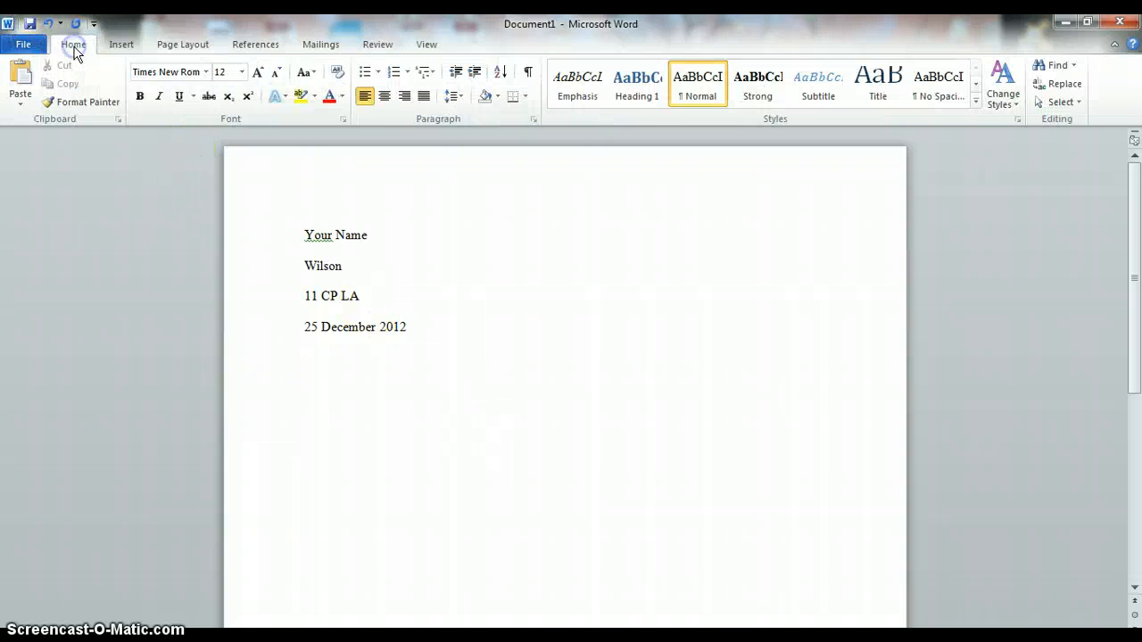
{"action": "left_click", "coordinate": [384, 98]}
{"action": "type", "text": "Title"}
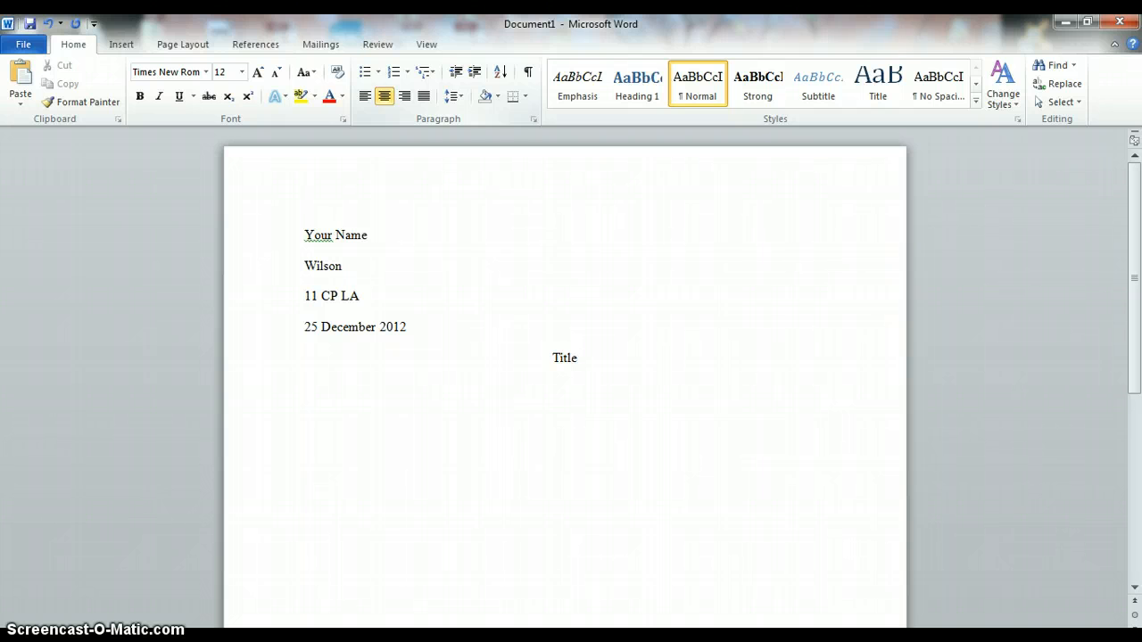
{"action": "key", "text": "Return"}
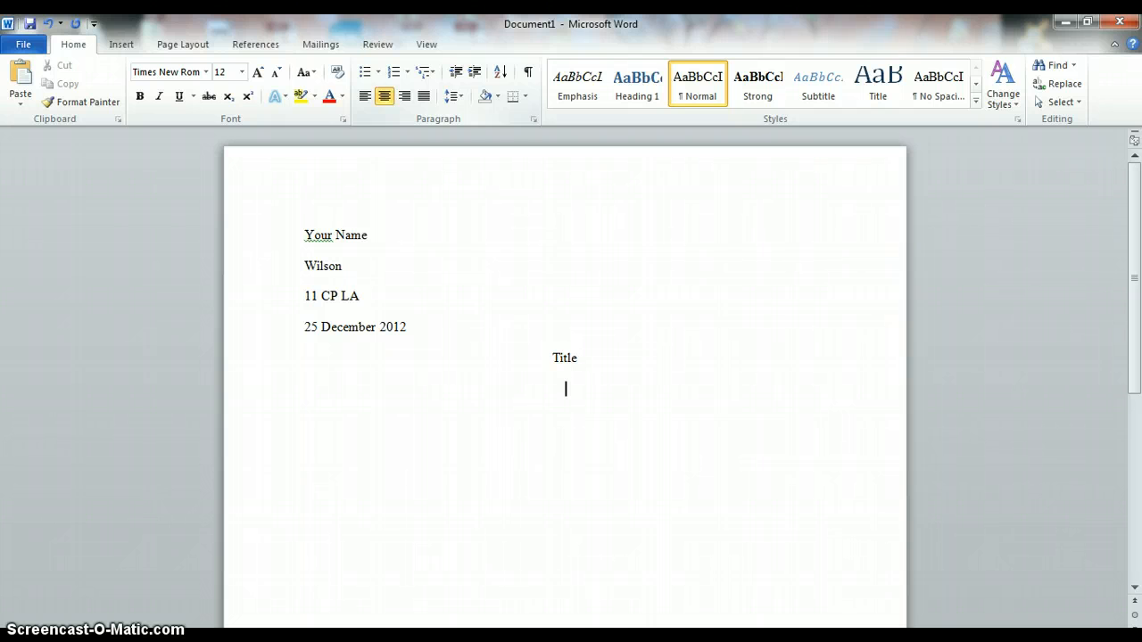
Step: Write a left-aligned, first-line-indented paragraph of placeholder text, "Asl;dfkja;sldkfja;sldkfj;alskdjf;aslkdfjs;aldkfj", under the title
{"action": "left_click", "coordinate": [365, 96]}
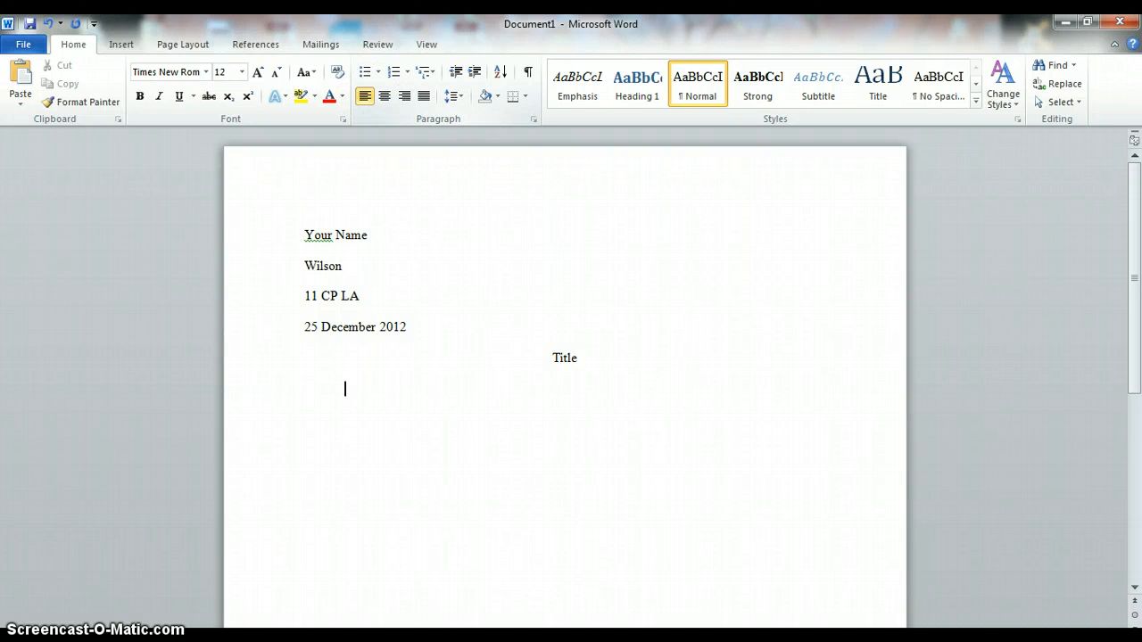
{"action": "type", "text": "Asl;dfkja;sldkfja;sldkfj;alskdjf"}
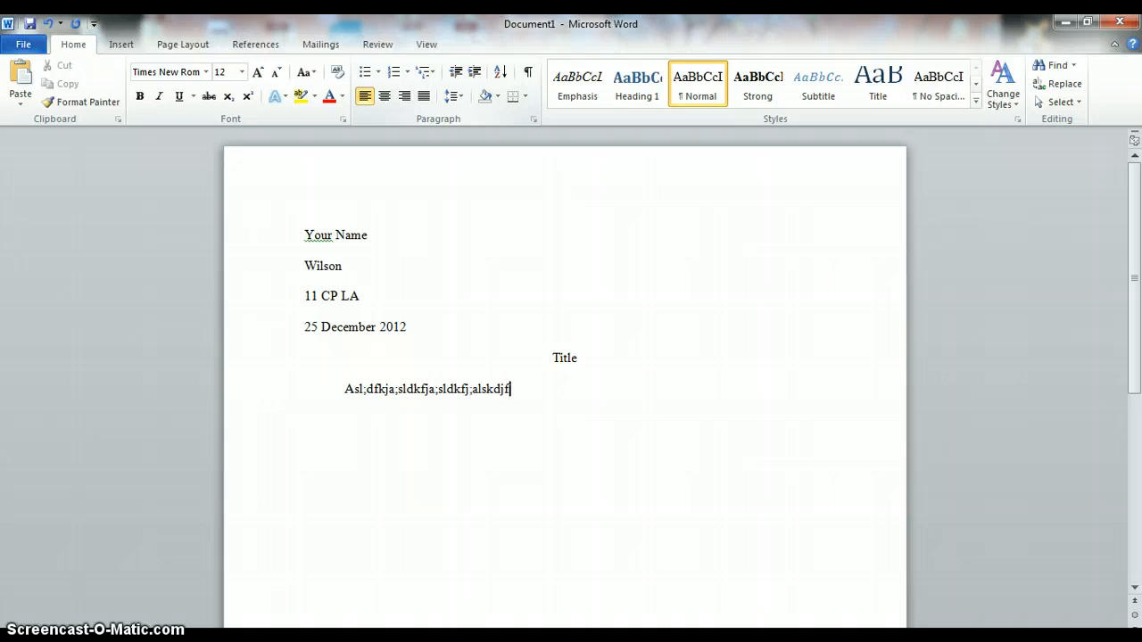
{"action": "type", "text": ";aslkdfjs;aldkfj"}
Step: Insert a top-of-page Plain Number 3 page number preceded by "Your Last Name", and close the header
{"action": "left_click", "coordinate": [123, 45]}
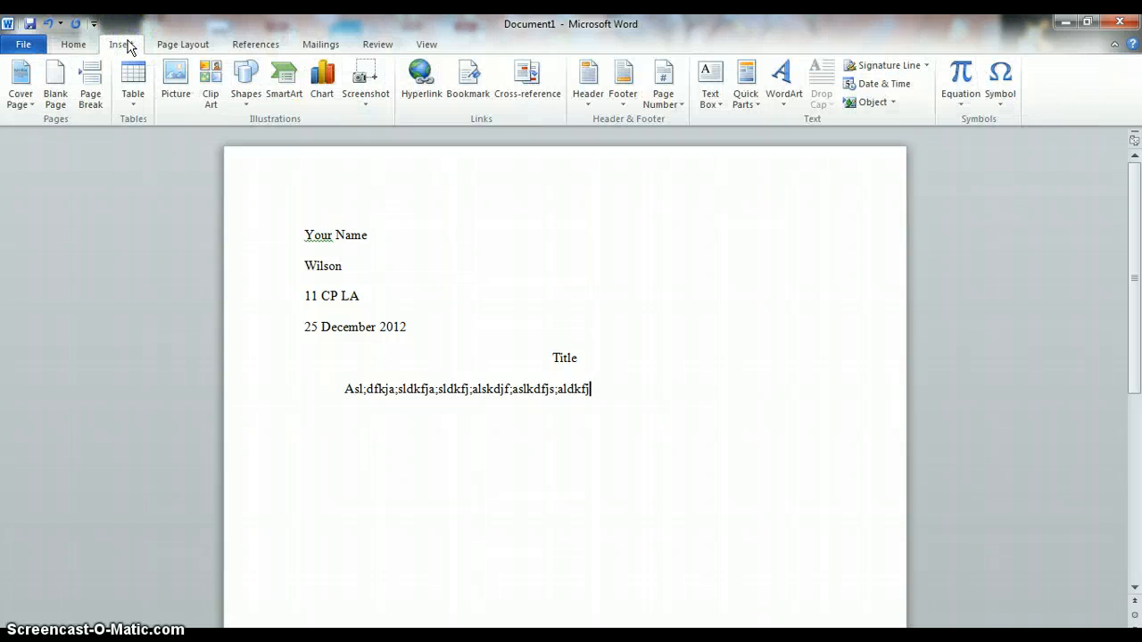
{"action": "left_click", "coordinate": [675, 106]}
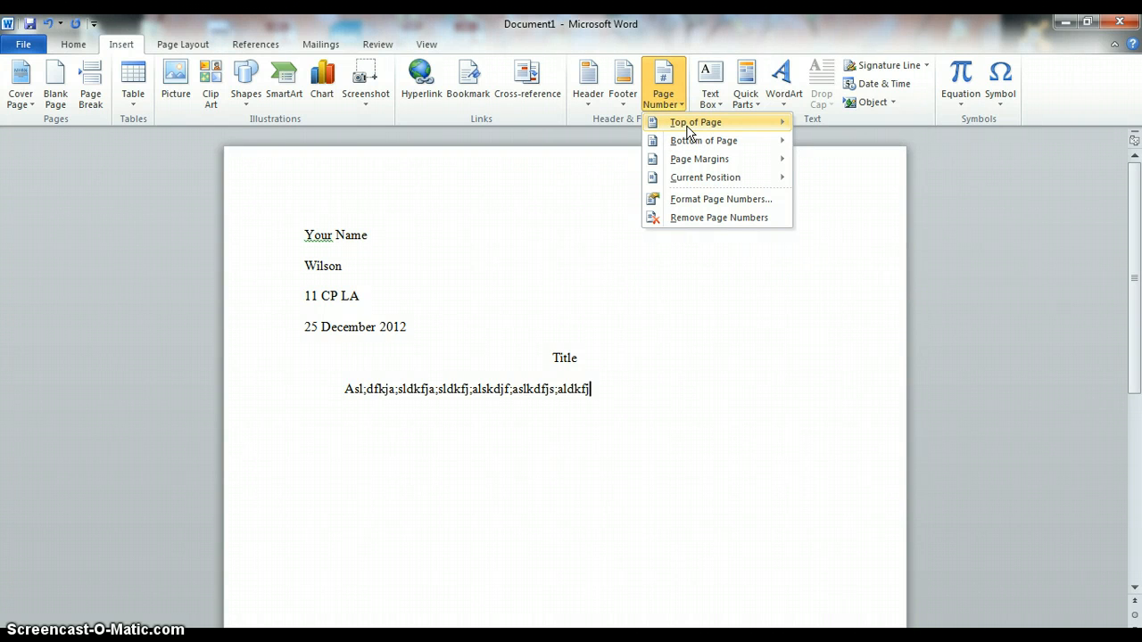
{"action": "mouse_move", "coordinate": [688, 125]}
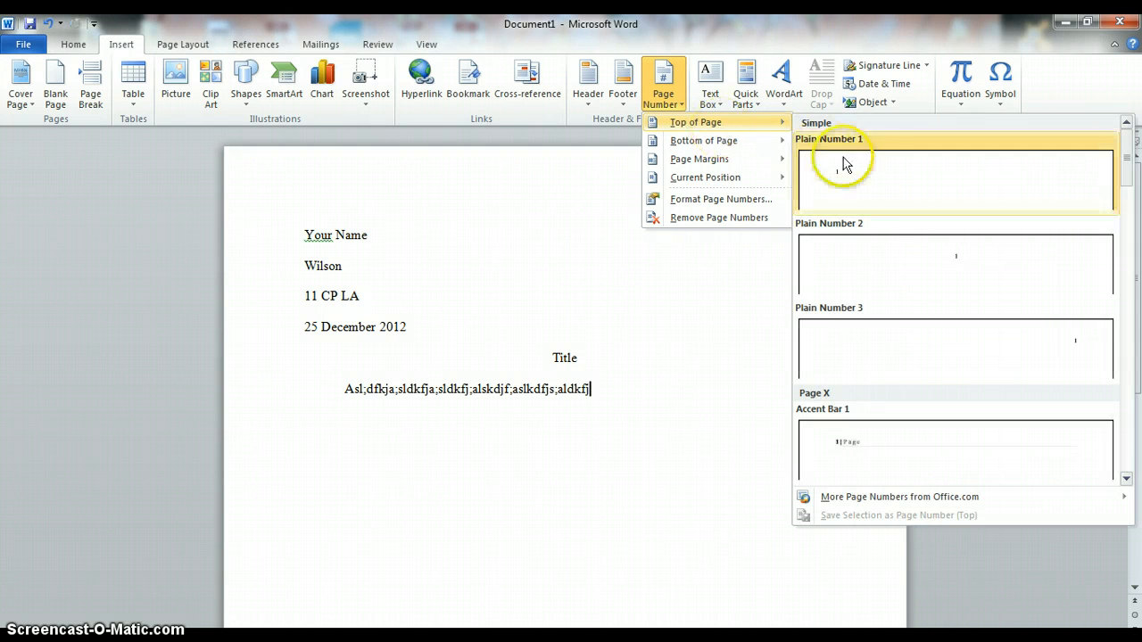
{"action": "left_click", "coordinate": [884, 343]}
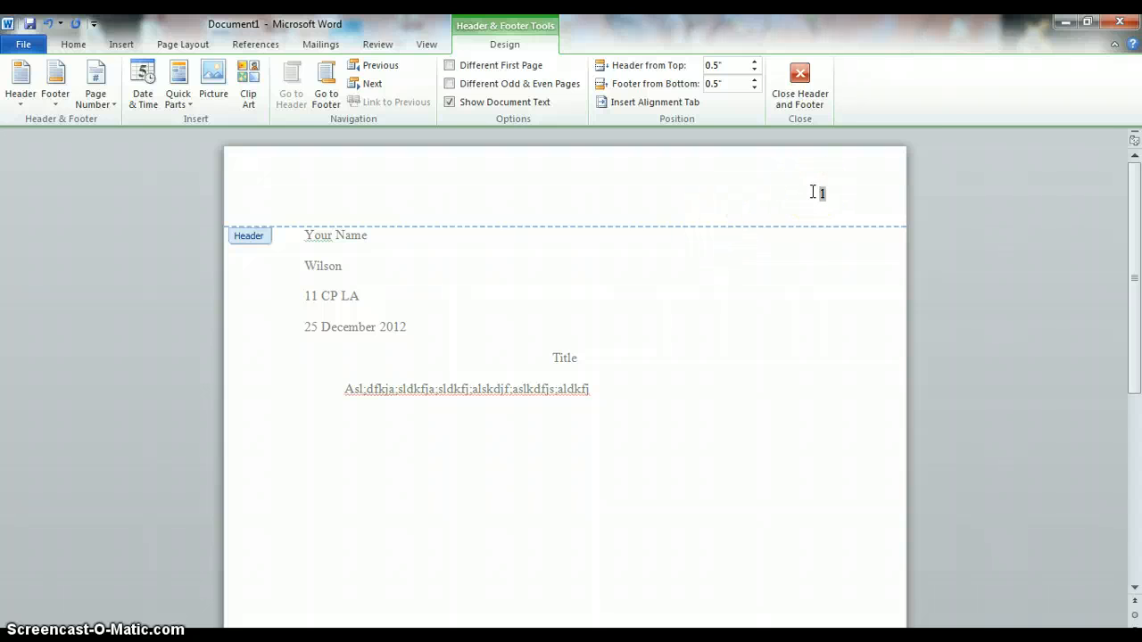
{"action": "type", "text": "Your Last Name"}
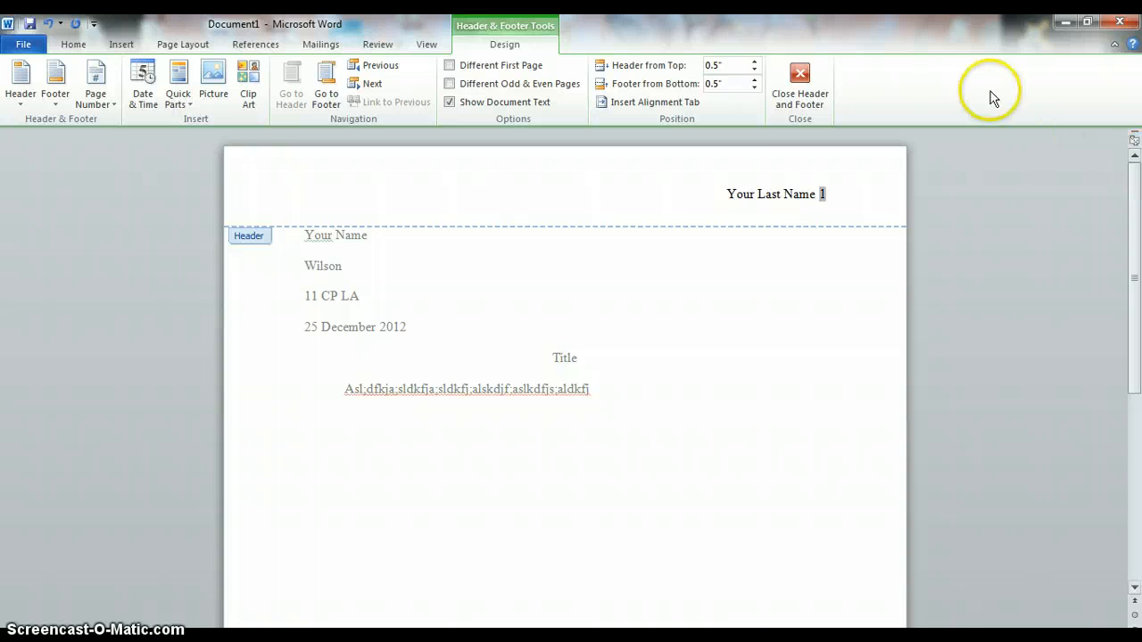
{"action": "left_click", "coordinate": [811, 85]}
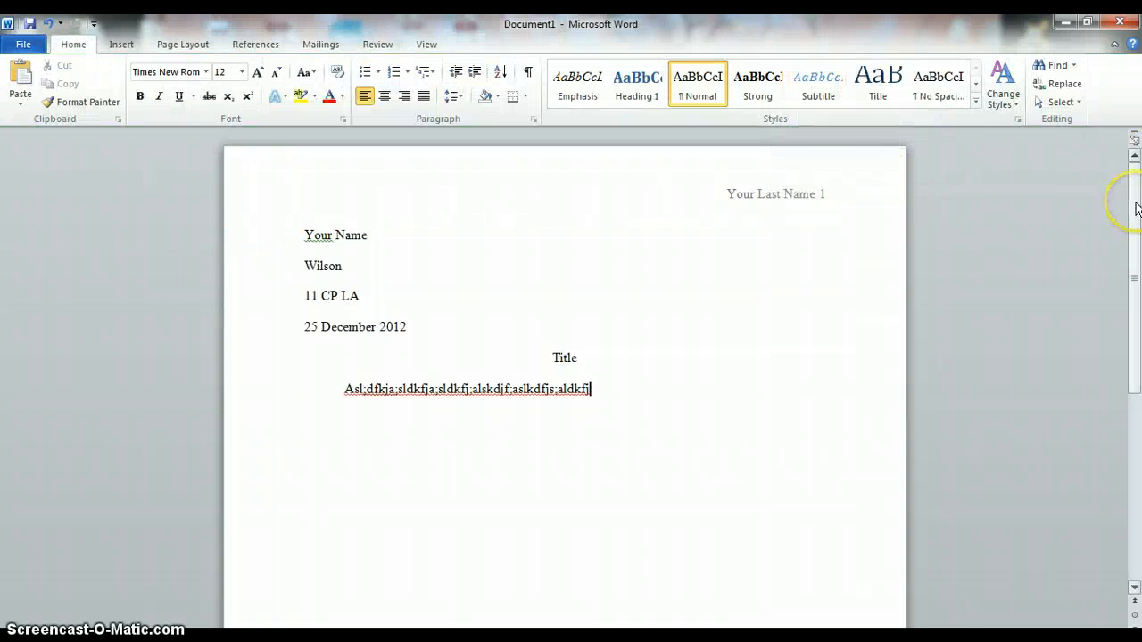
Step: Insert a page break after the body paragraph to start a second page
{"action": "key", "text": "Return"}
{"action": "key", "text": "ctrl+Return"}
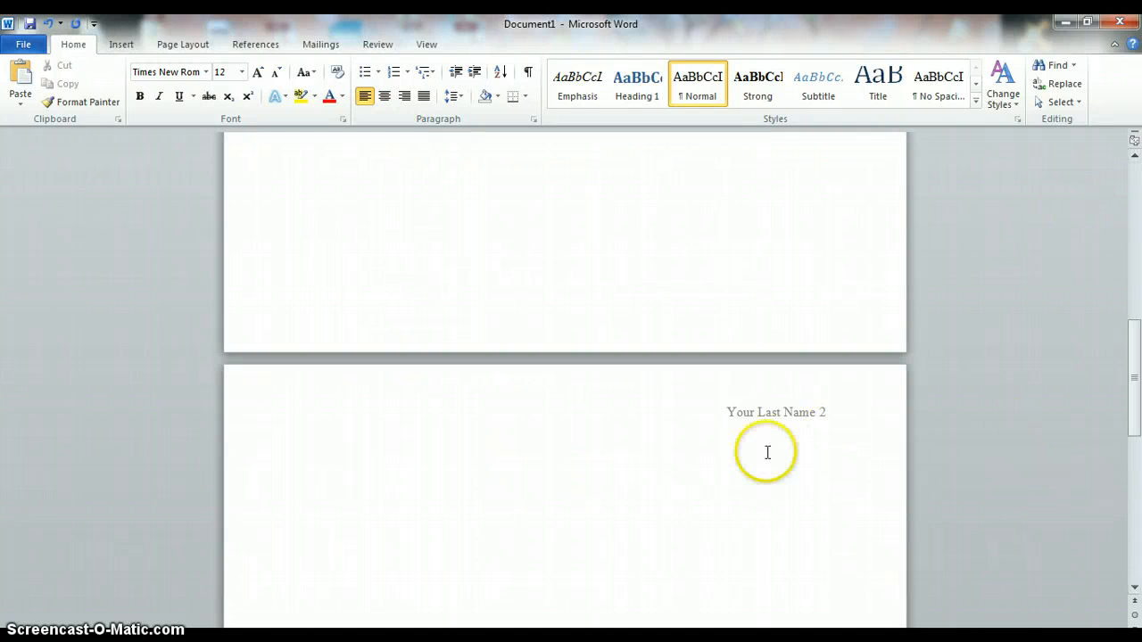
{"action": "left_click", "coordinate": [451, 461]}
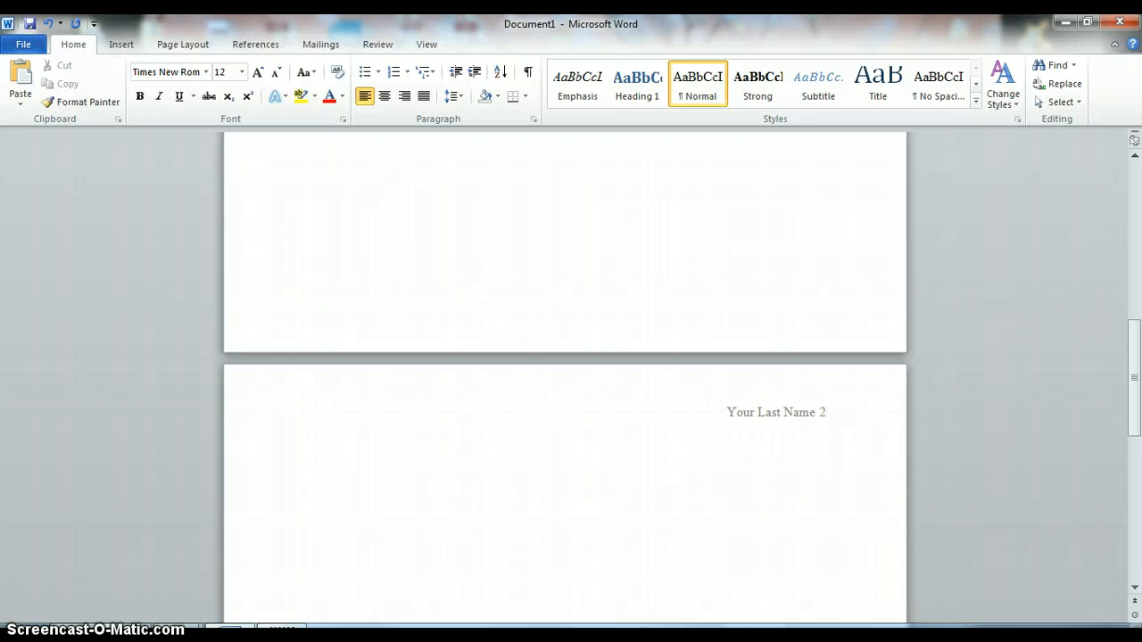
Step: Switch to EasyBib in the browser, export the bibliography as a Word document and open it for editing
{"action": "left_click", "coordinate": [84, 538]}
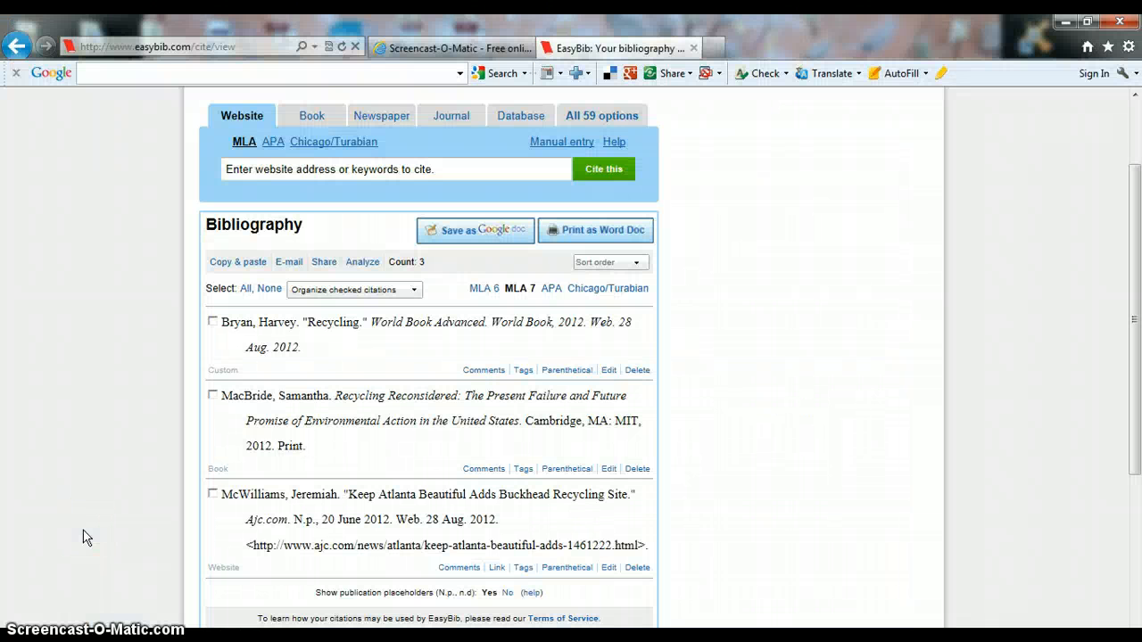
{"action": "left_click", "coordinate": [633, 232]}
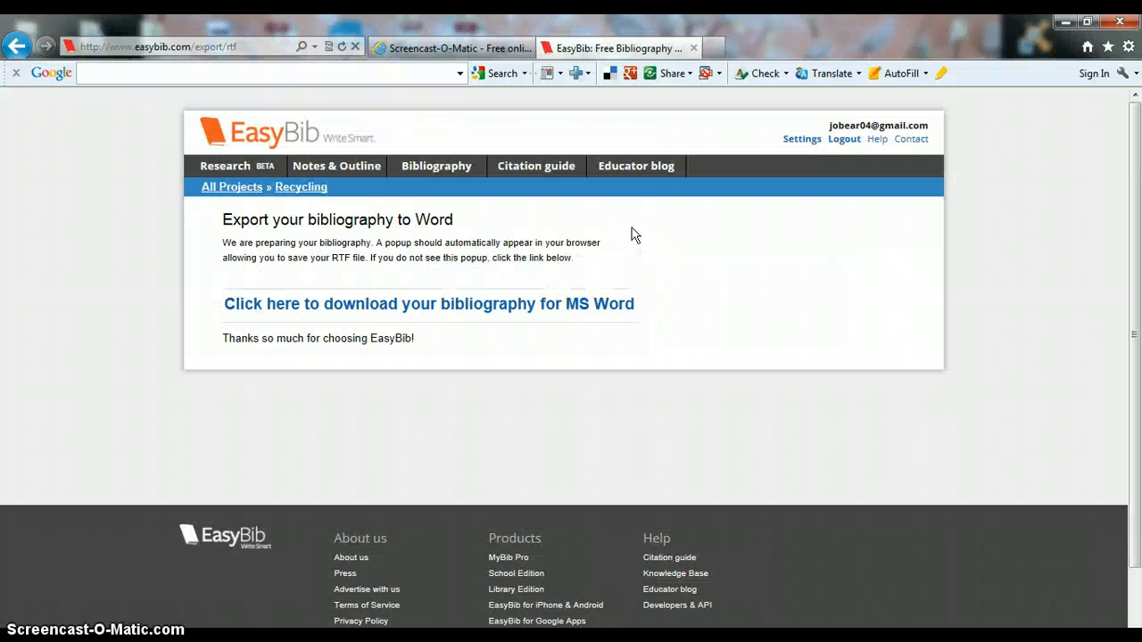
{"action": "left_click", "coordinate": [605, 250]}
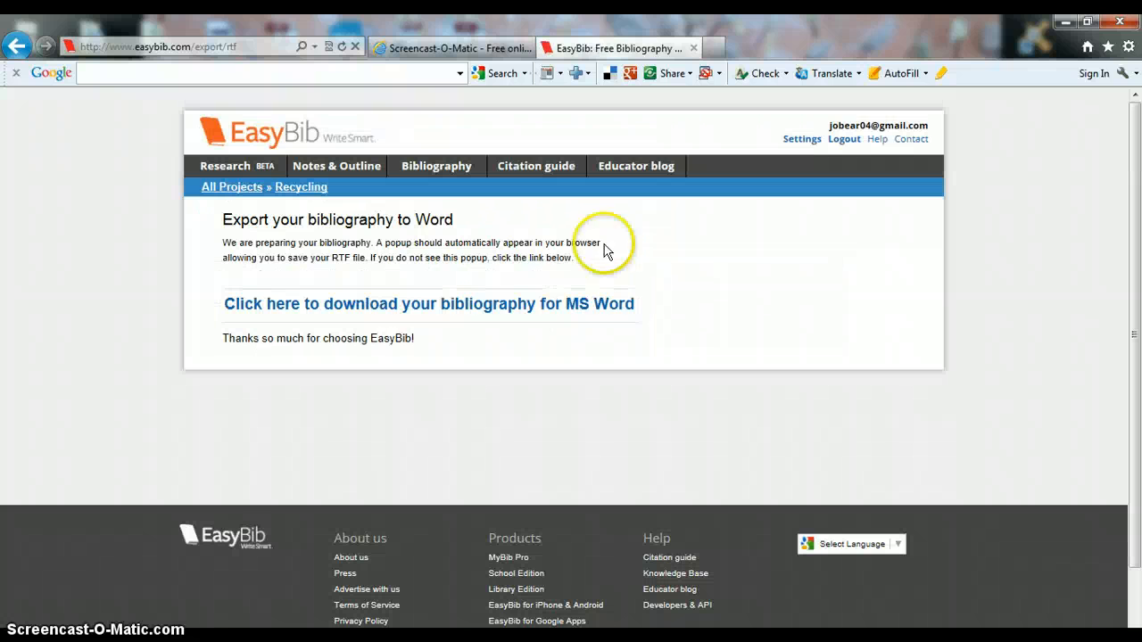
{"action": "left_click", "coordinate": [549, 303]}
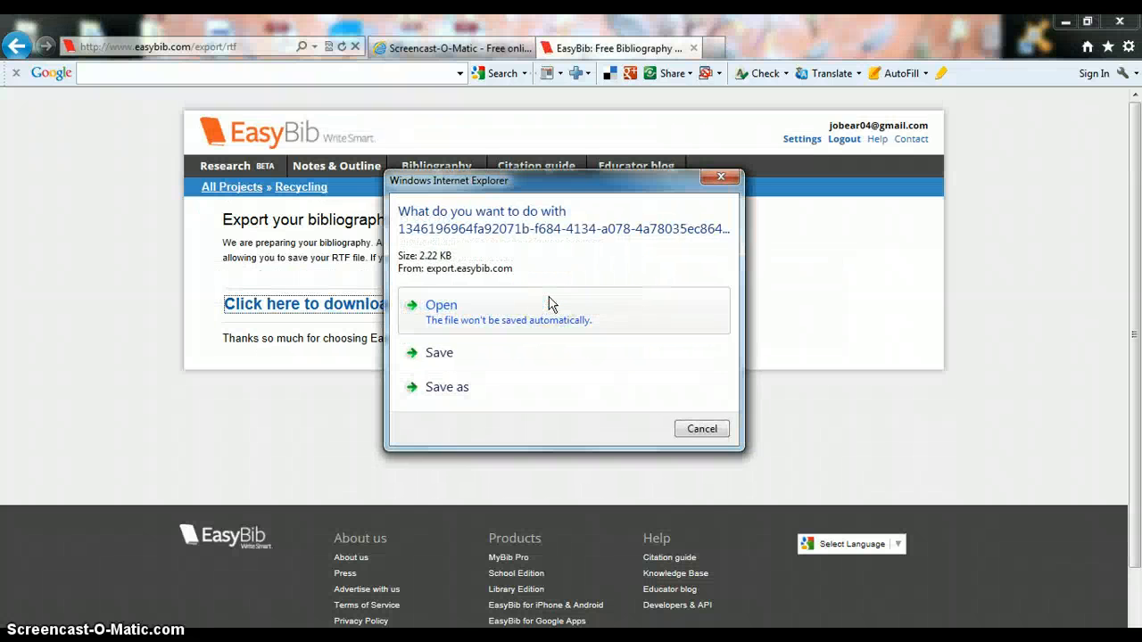
{"action": "left_click", "coordinate": [549, 304]}
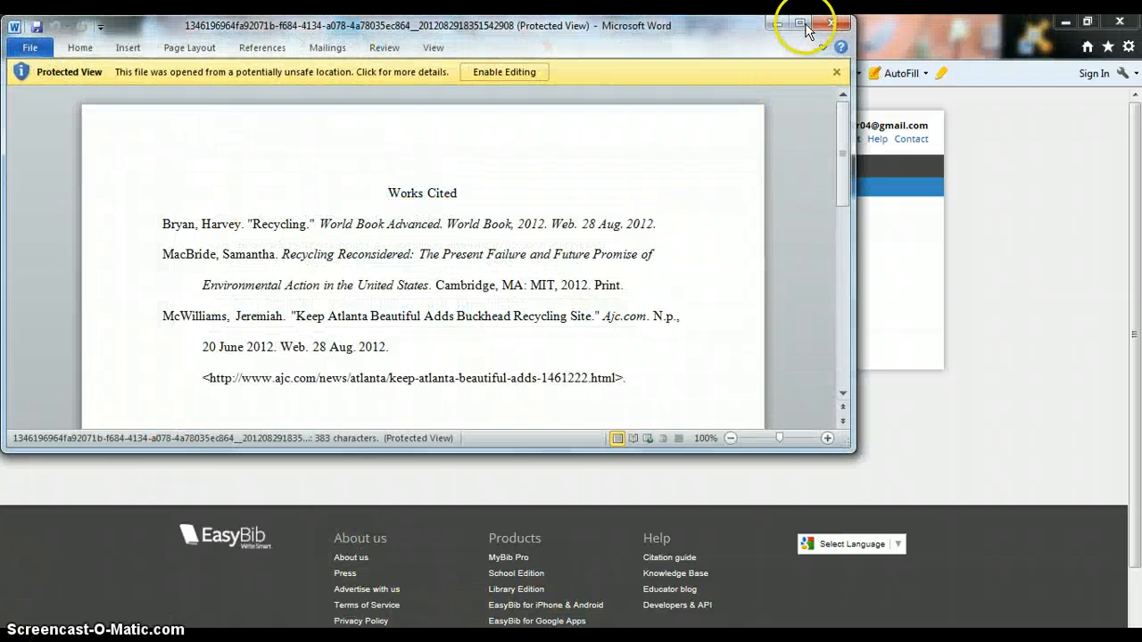
{"action": "left_click", "coordinate": [801, 22]}
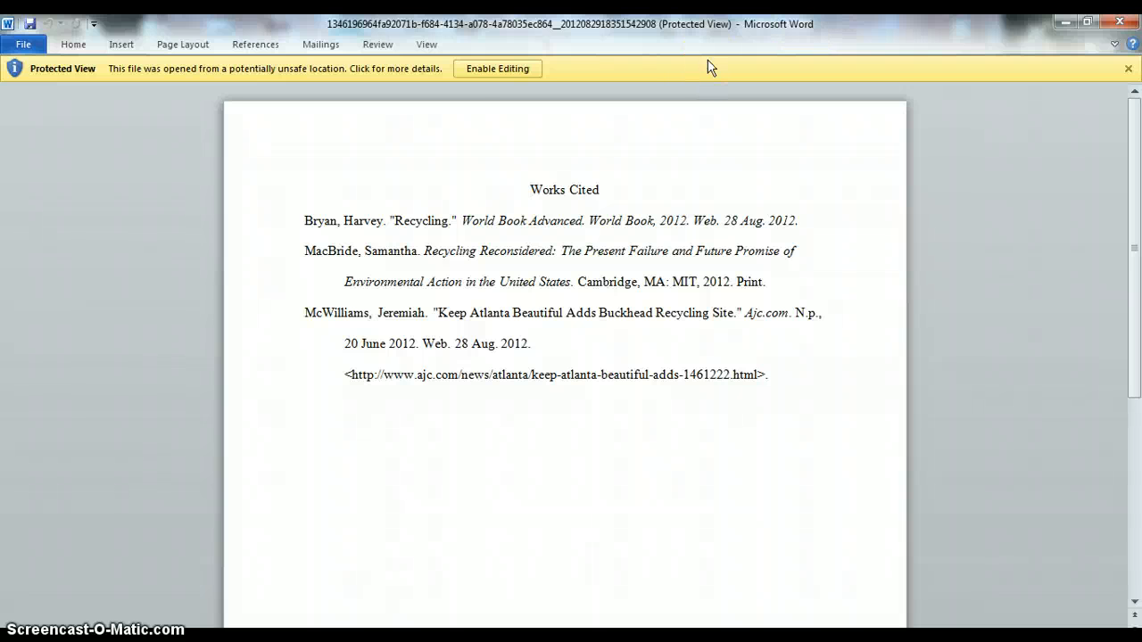
{"action": "left_click", "coordinate": [498, 68]}
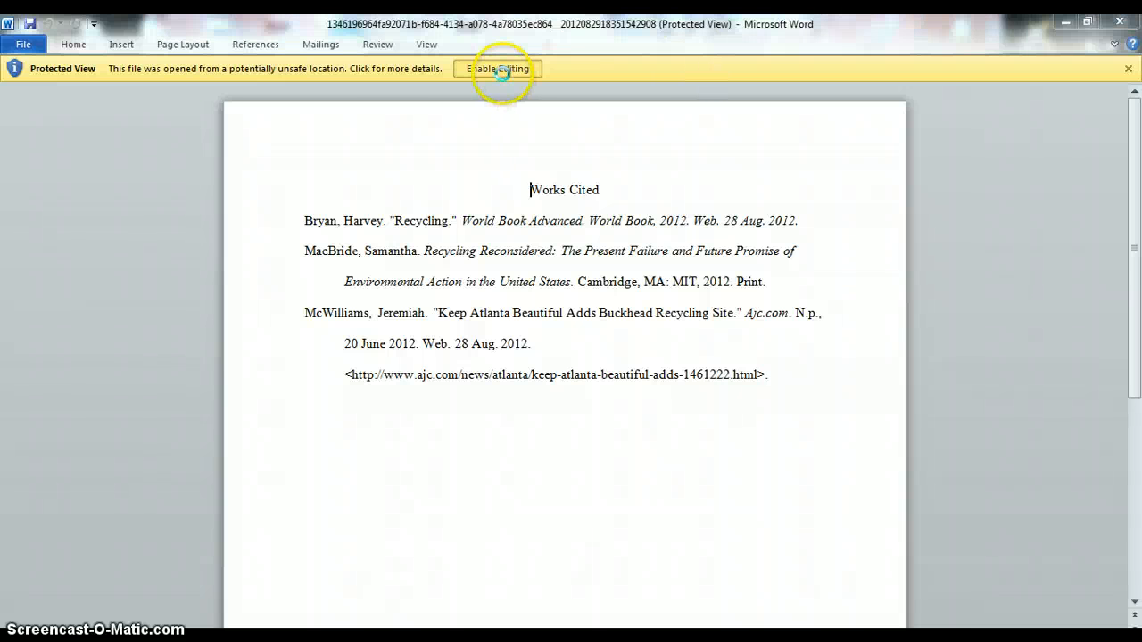
{"action": "left_click", "coordinate": [501, 71]}
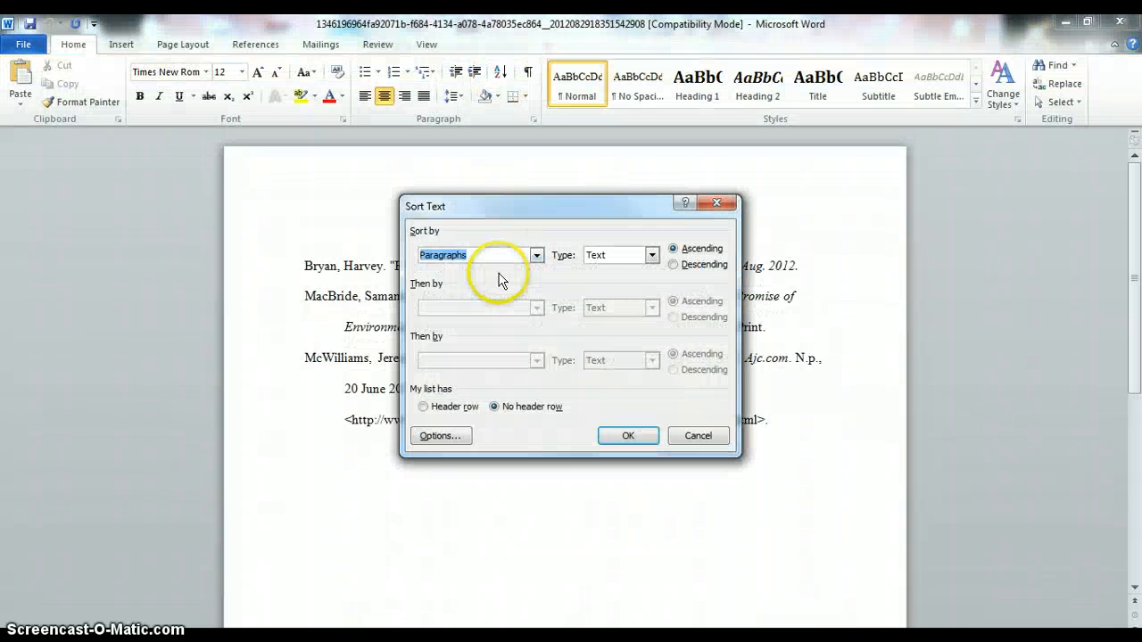
{"action": "left_click", "coordinate": [626, 435]}
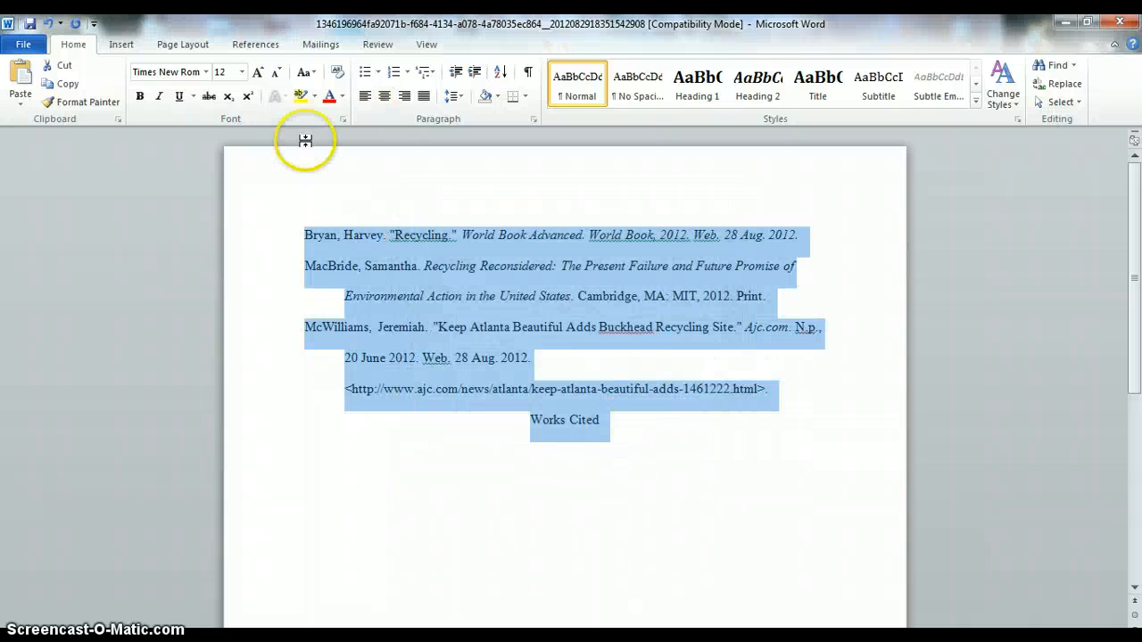
{"action": "left_click", "coordinate": [49, 27]}
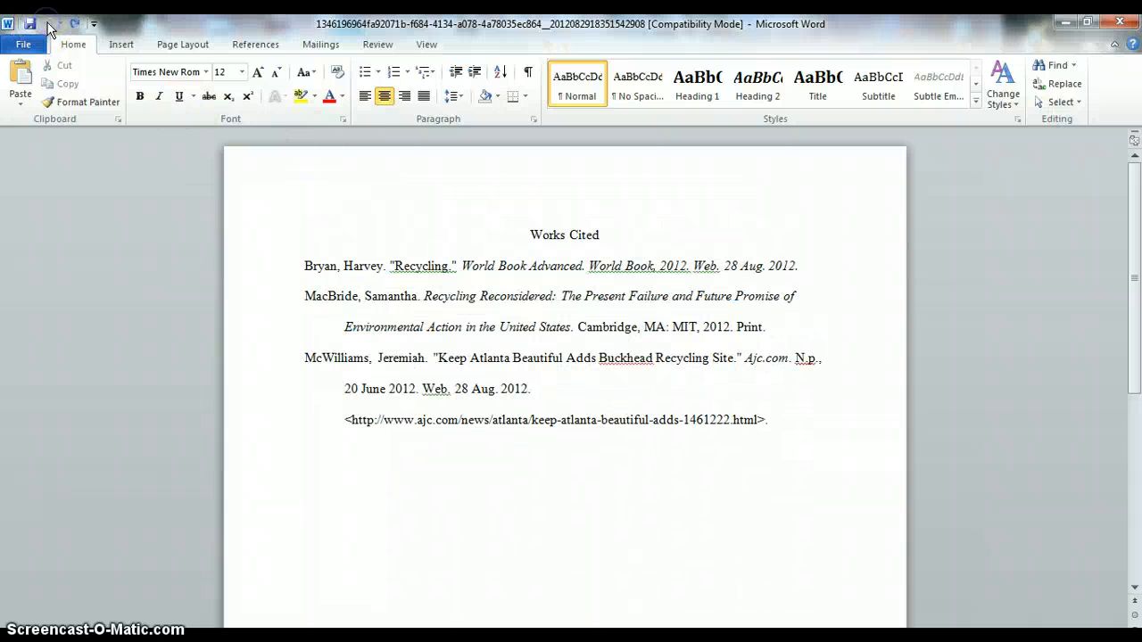
Step: Cut the Works Cited heading and all its entries from the exported file and paste them onto page two of Document1
{"action": "left_click", "coordinate": [555, 327]}
{"action": "left_click_drag", "start_coordinate": [791, 423], "coordinate": [531, 232]}
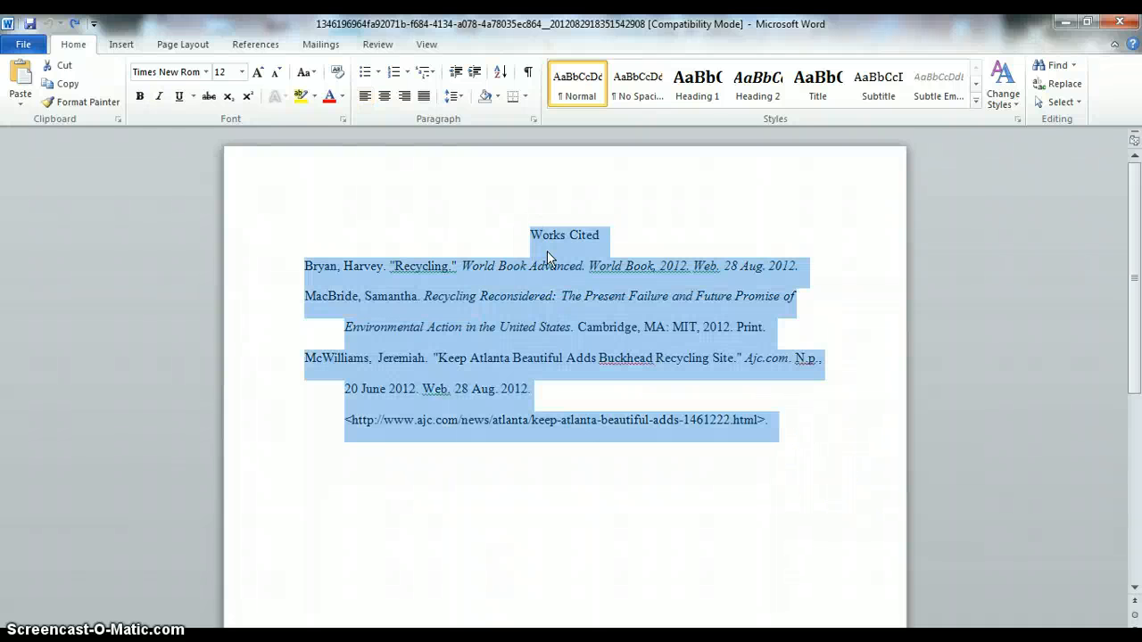
{"action": "right_click", "coordinate": [548, 257]}
{"action": "left_click", "coordinate": [581, 260]}
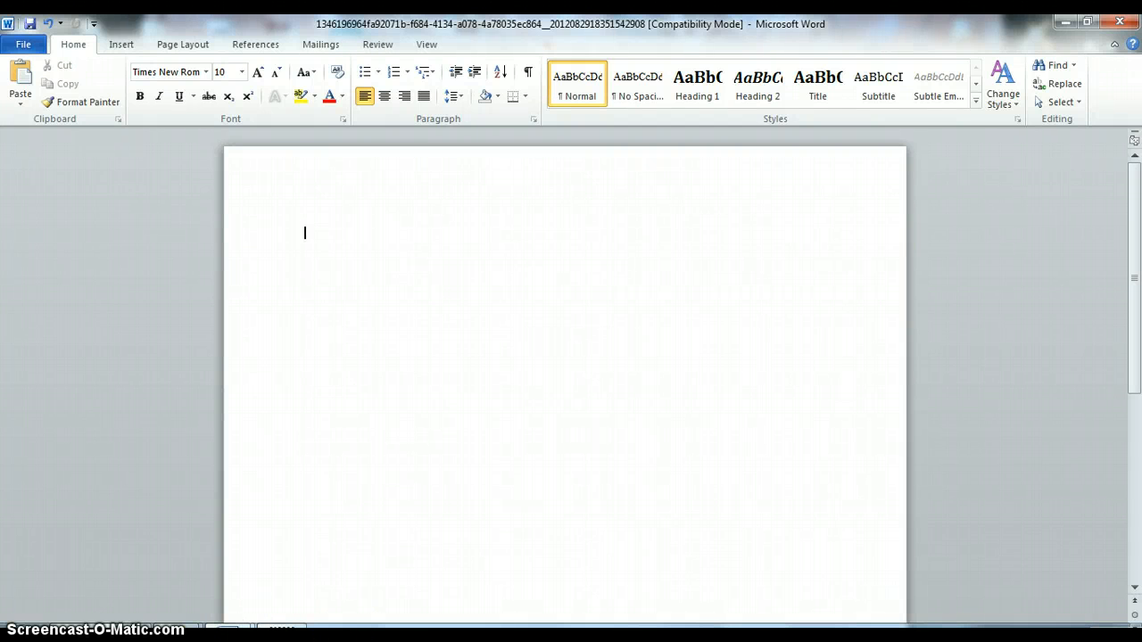
{"action": "key", "text": "alt+Tab"}
{"action": "key", "text": "ctrl+v"}
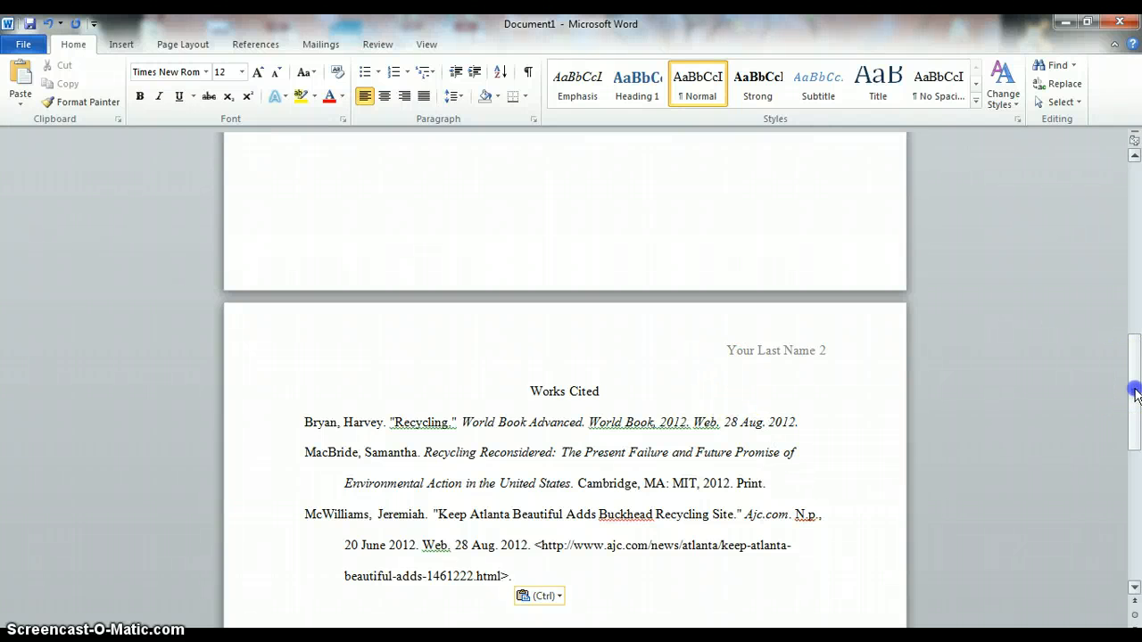
Step: Review the author and title of the first Works Cited entry, and the heading lines on page one
{"action": "left_click_drag", "start_coordinate": [1137, 382], "coordinate": [1137, 410]}
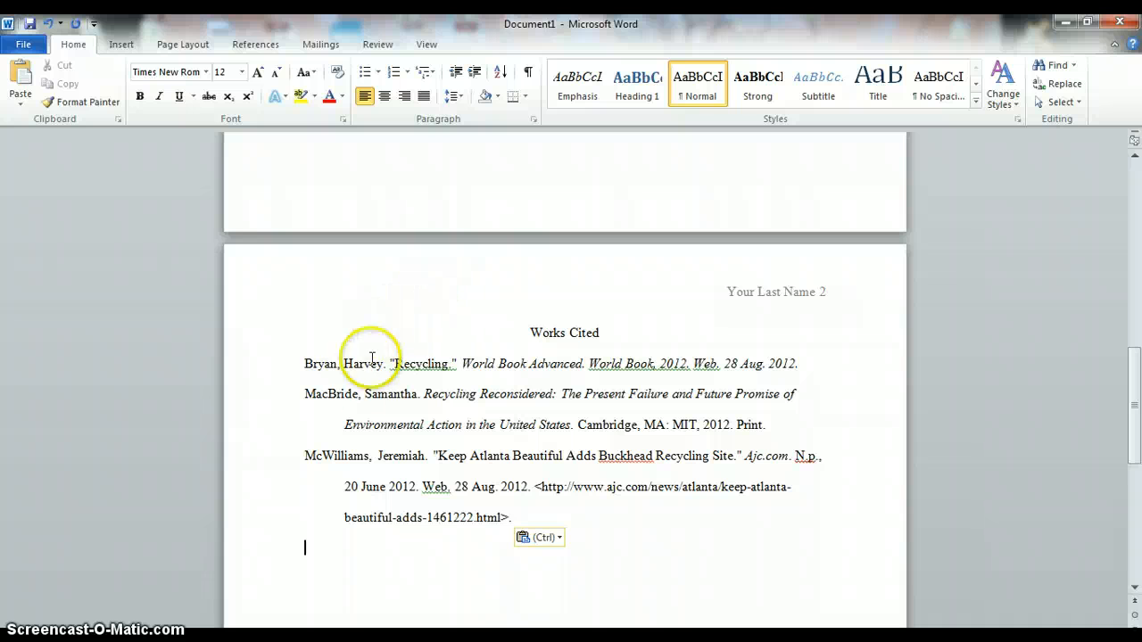
{"action": "left_click_drag", "start_coordinate": [336, 364], "coordinate": [302, 364]}
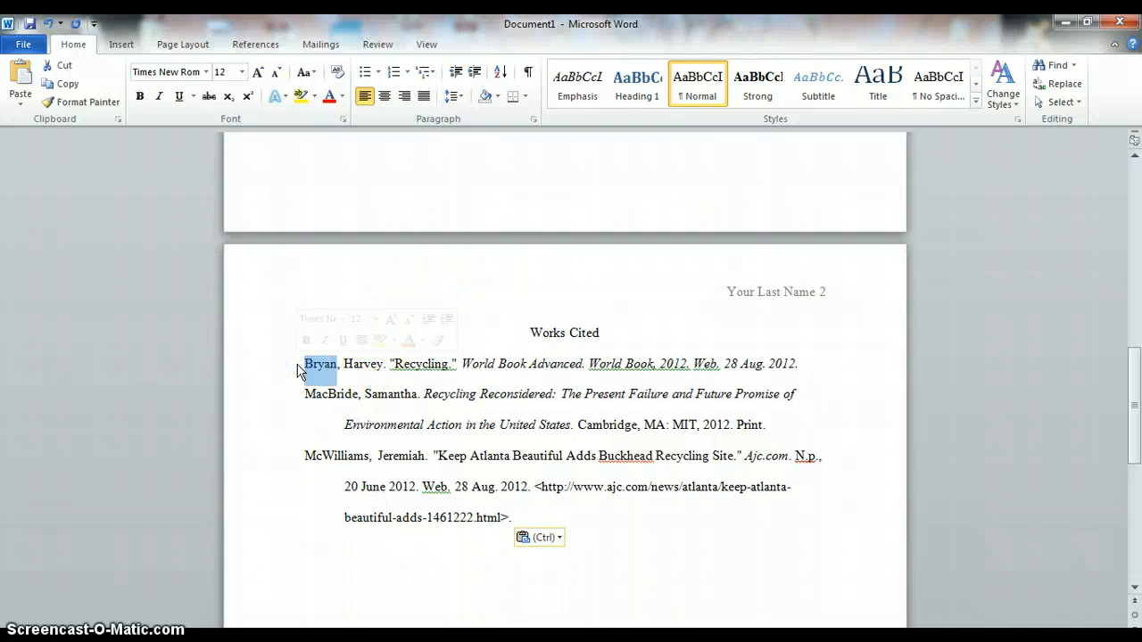
{"action": "left_click", "coordinate": [390, 364]}
{"action": "left_click_drag", "start_coordinate": [390, 364], "coordinate": [451, 366]}
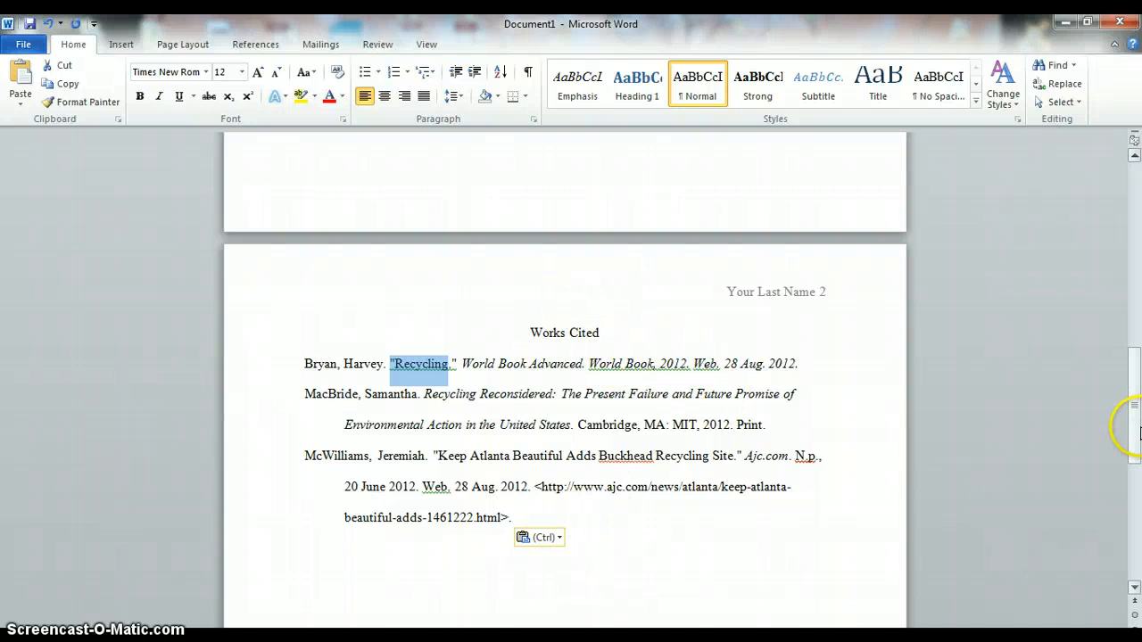
{"action": "left_click", "coordinate": [1139, 270]}
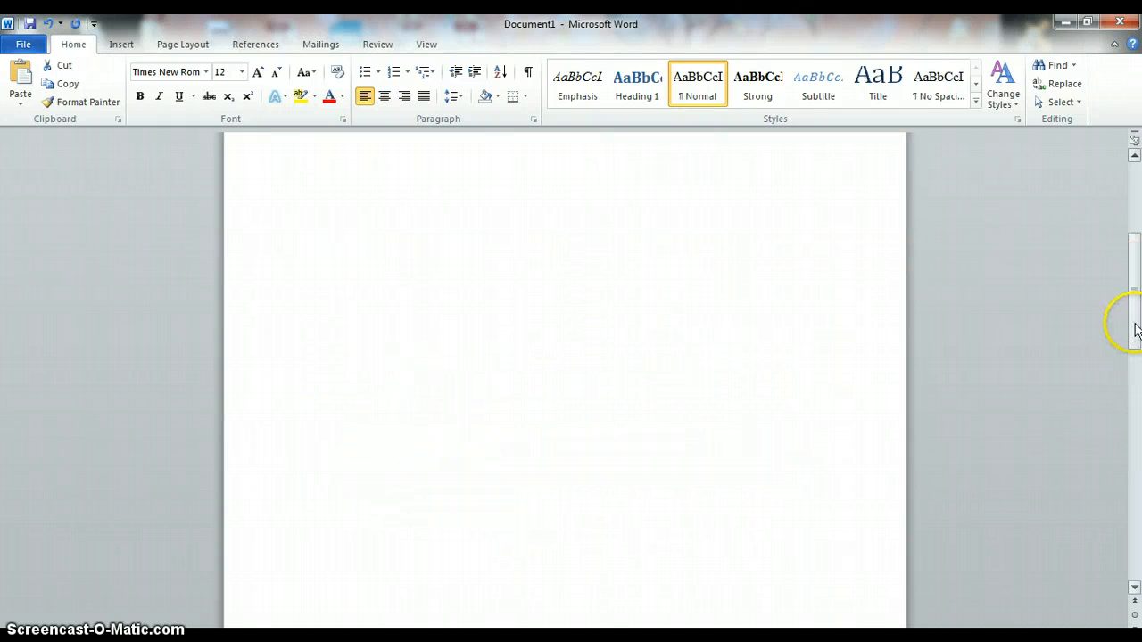
{"action": "left_click_drag", "start_coordinate": [1139, 323], "coordinate": [1140, 192]}
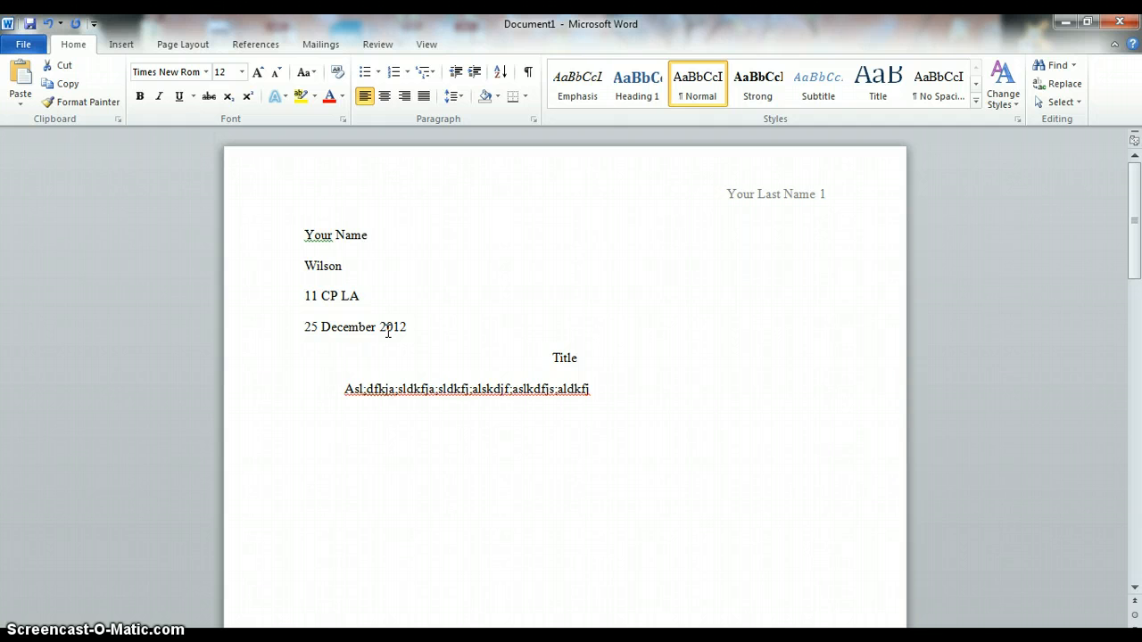
{"action": "left_click", "coordinate": [345, 230]}
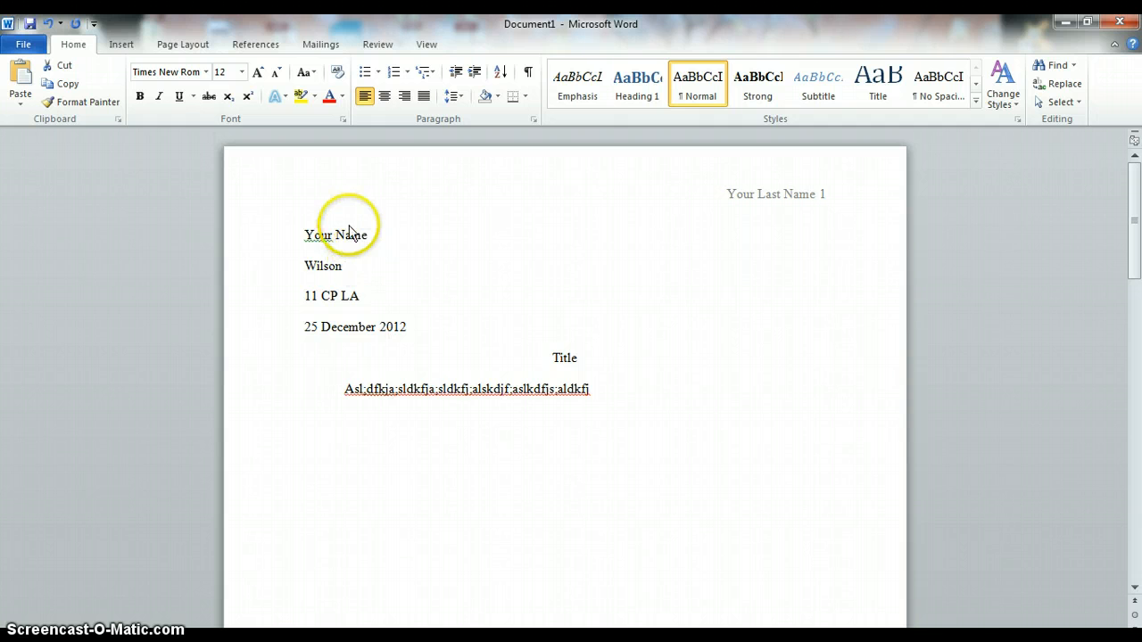